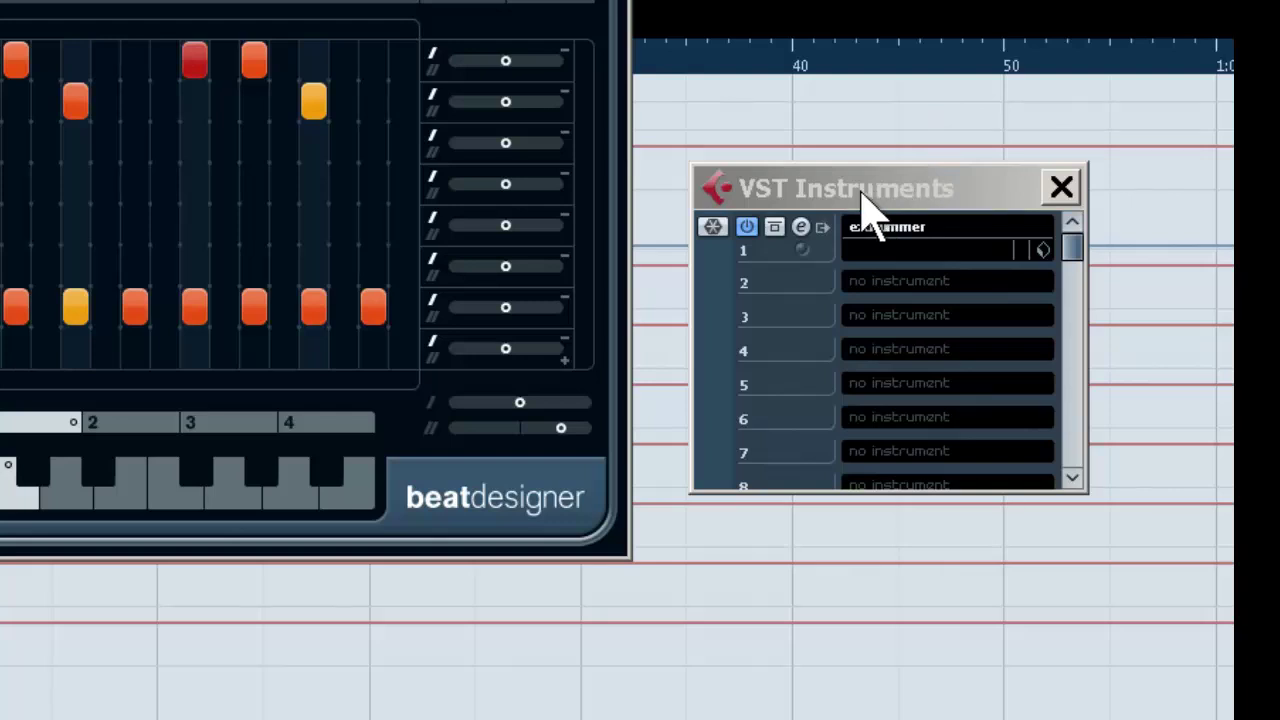
- Open EZdrummer from the instrument rack and confirm its mixer outputs run from Trk 1 onward
{"action": "left_click", "coordinate": [803, 228]}
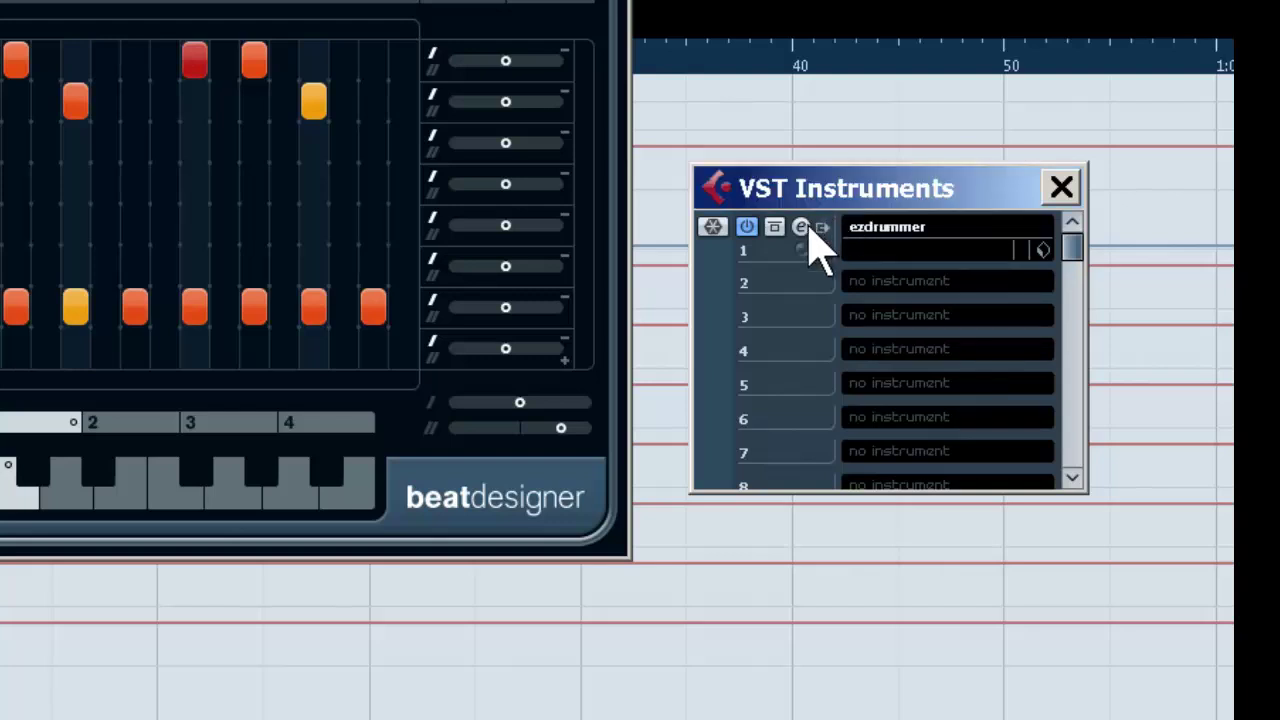
{"action": "left_click", "coordinate": [805, 228]}
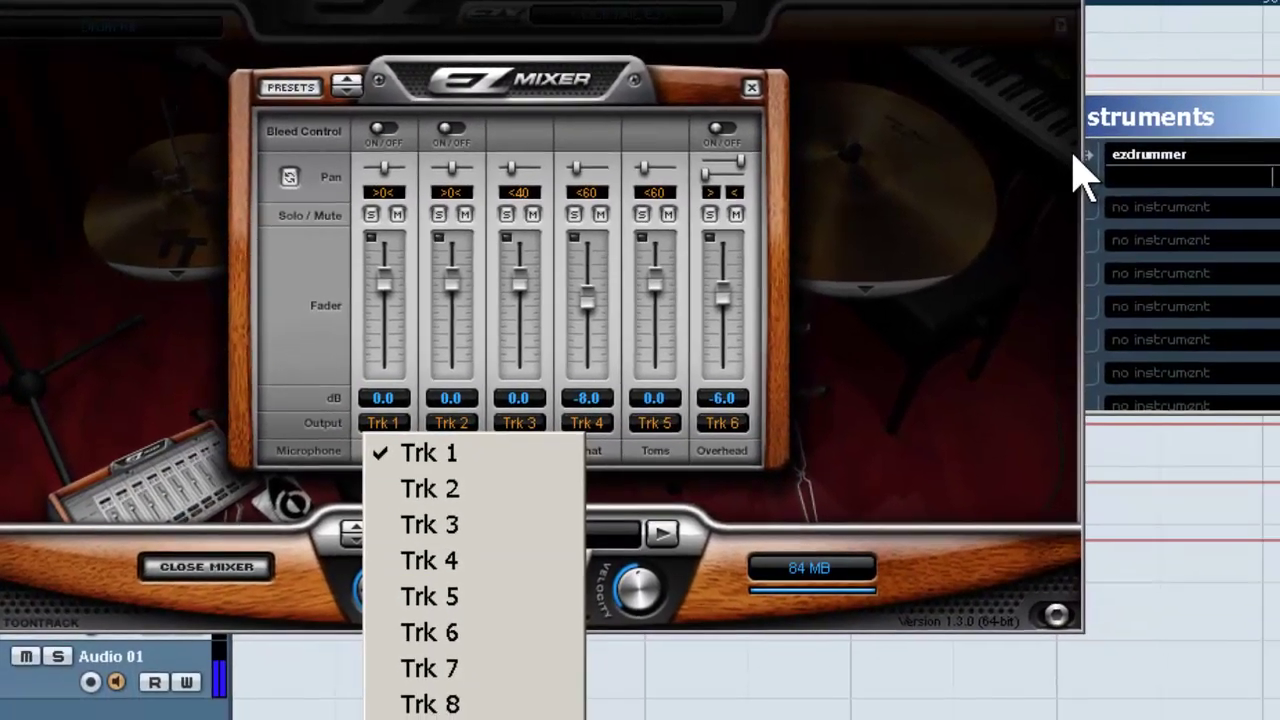
{"action": "key", "text": "Escape"}
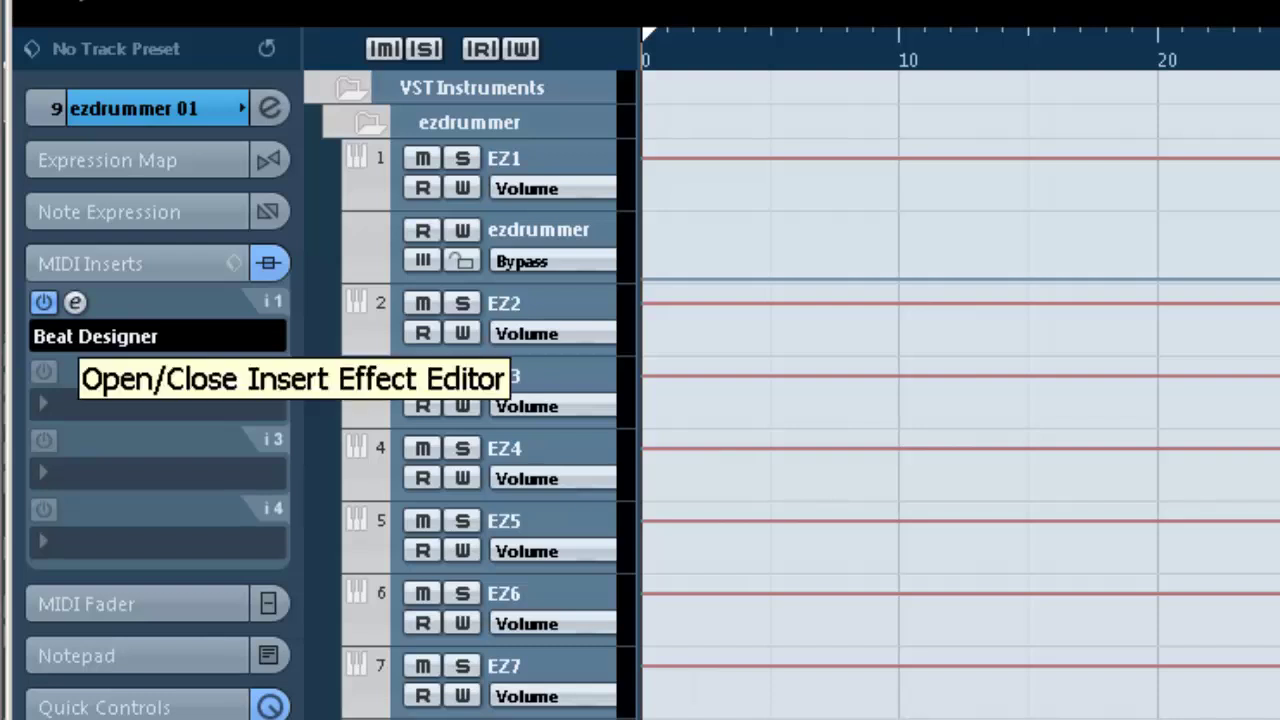
- Open the Beat Designer editor from ezdrummer 01's first MIDI insert slot
{"action": "left_click", "coordinate": [75, 302]}
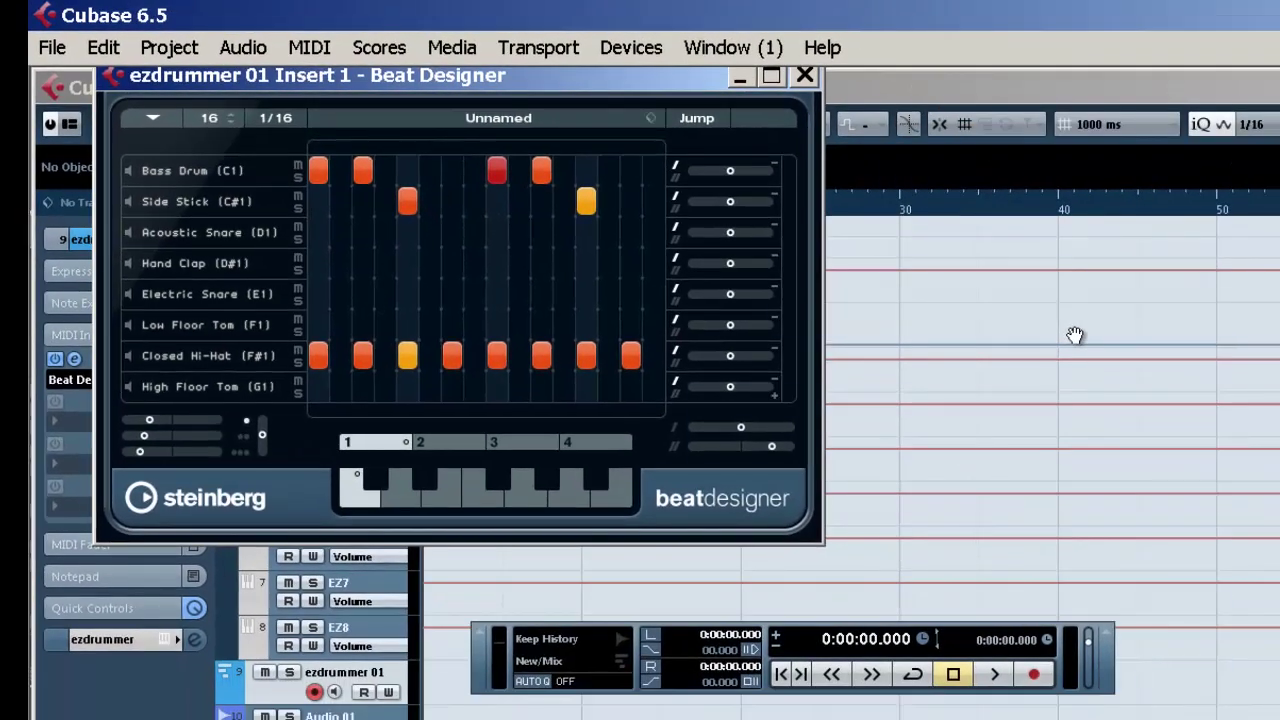
- Play the existing bass drum, side stick and hi-hat pattern, stop it, and rewind to the start
{"action": "key", "text": "space"}
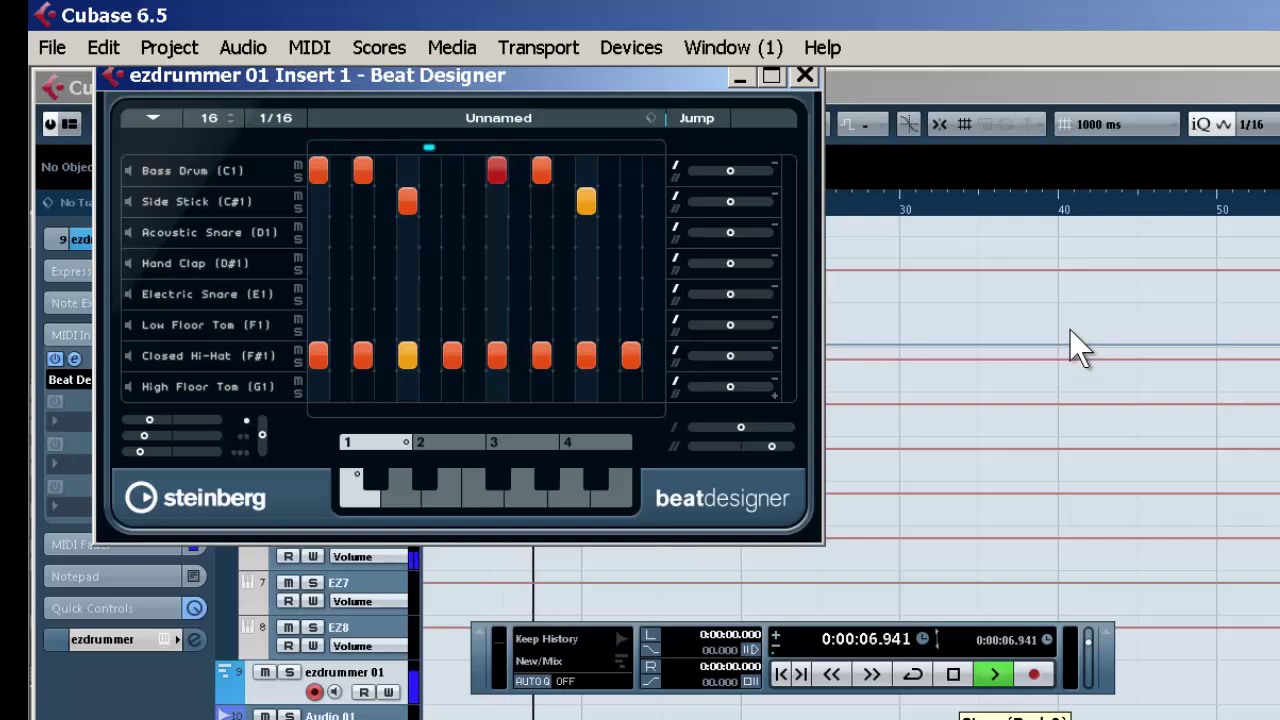
{"action": "key", "text": "space"}
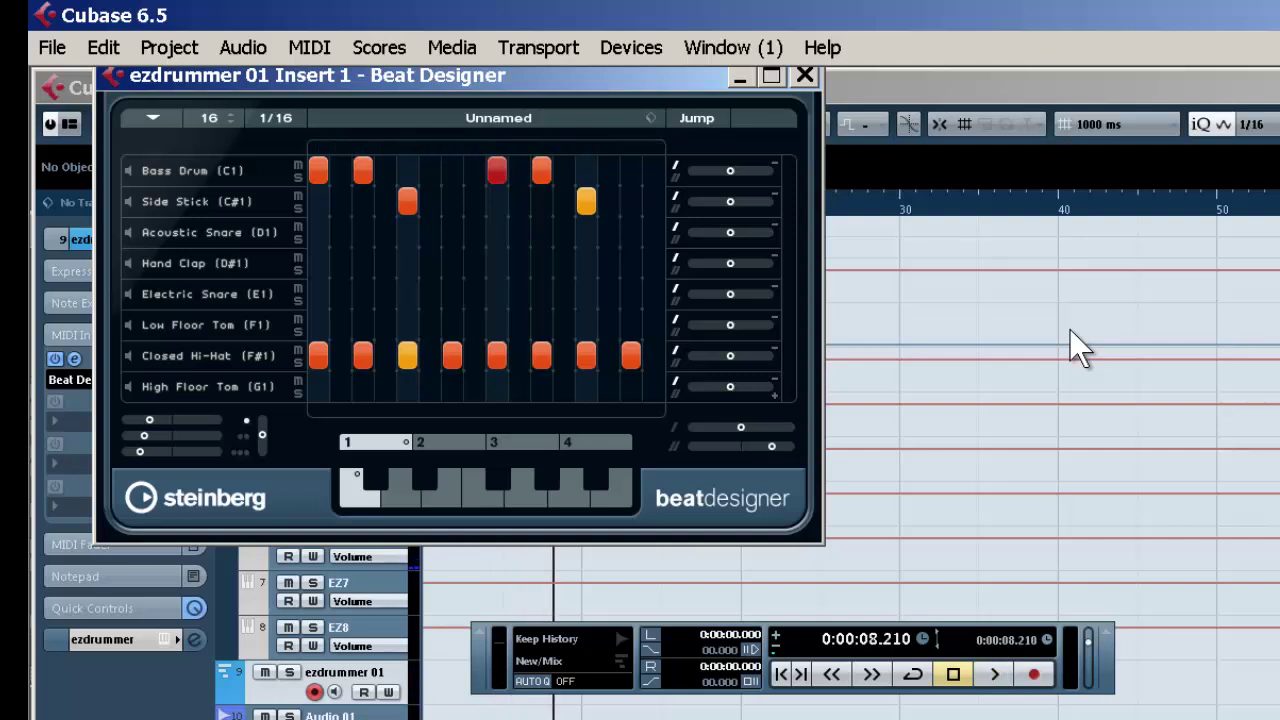
{"action": "key", "text": "Home"}
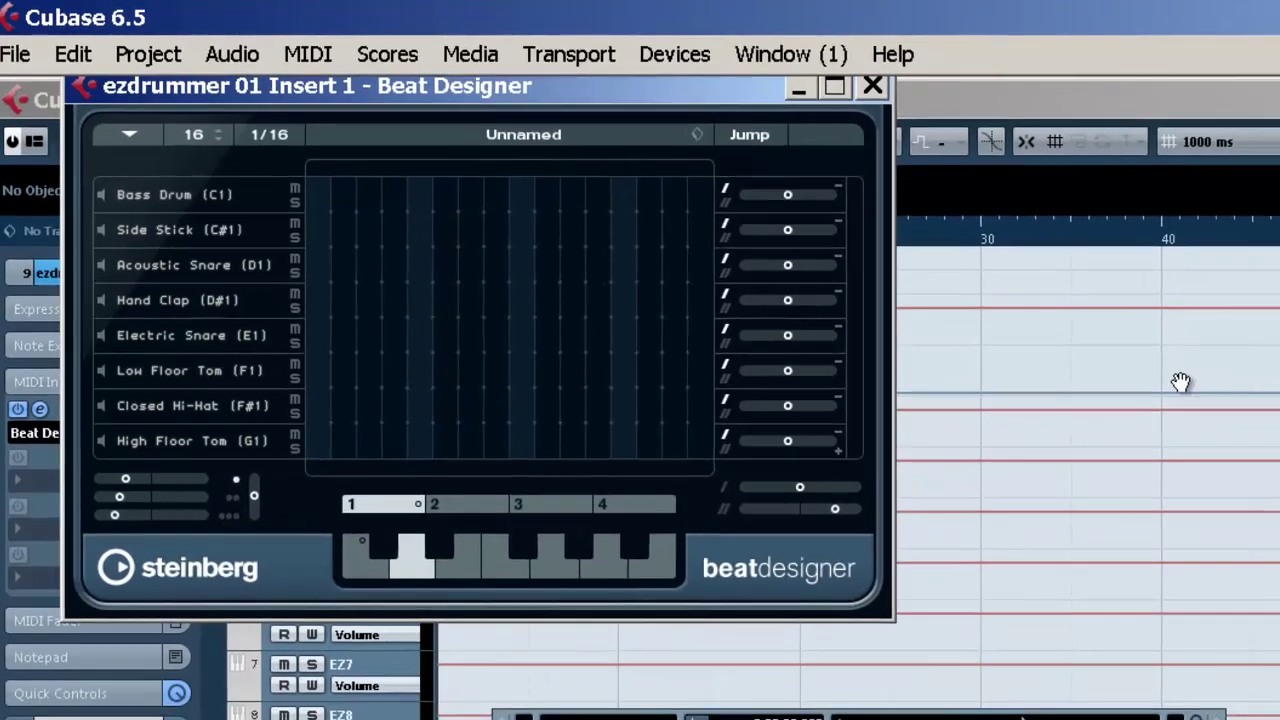
- Bring up the Transport panel and start the empty pattern playing
{"action": "key", "text": "F2"}
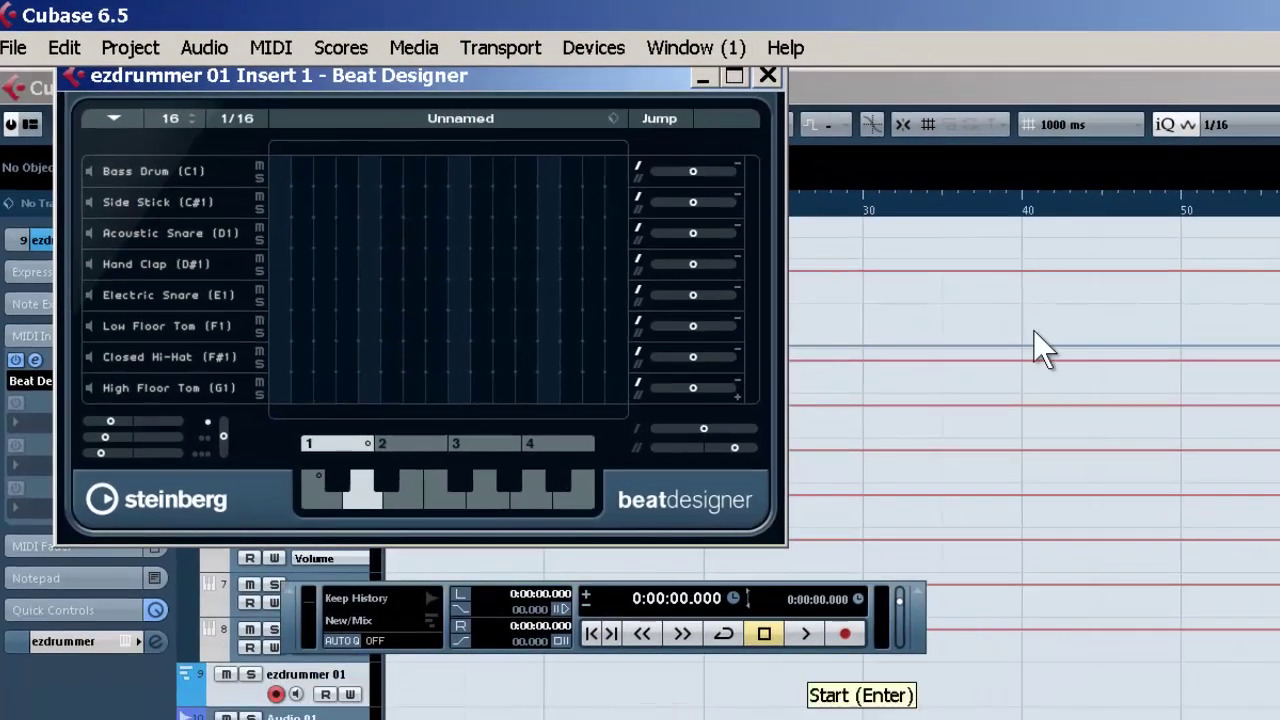
{"action": "key", "text": "KP_Enter"}
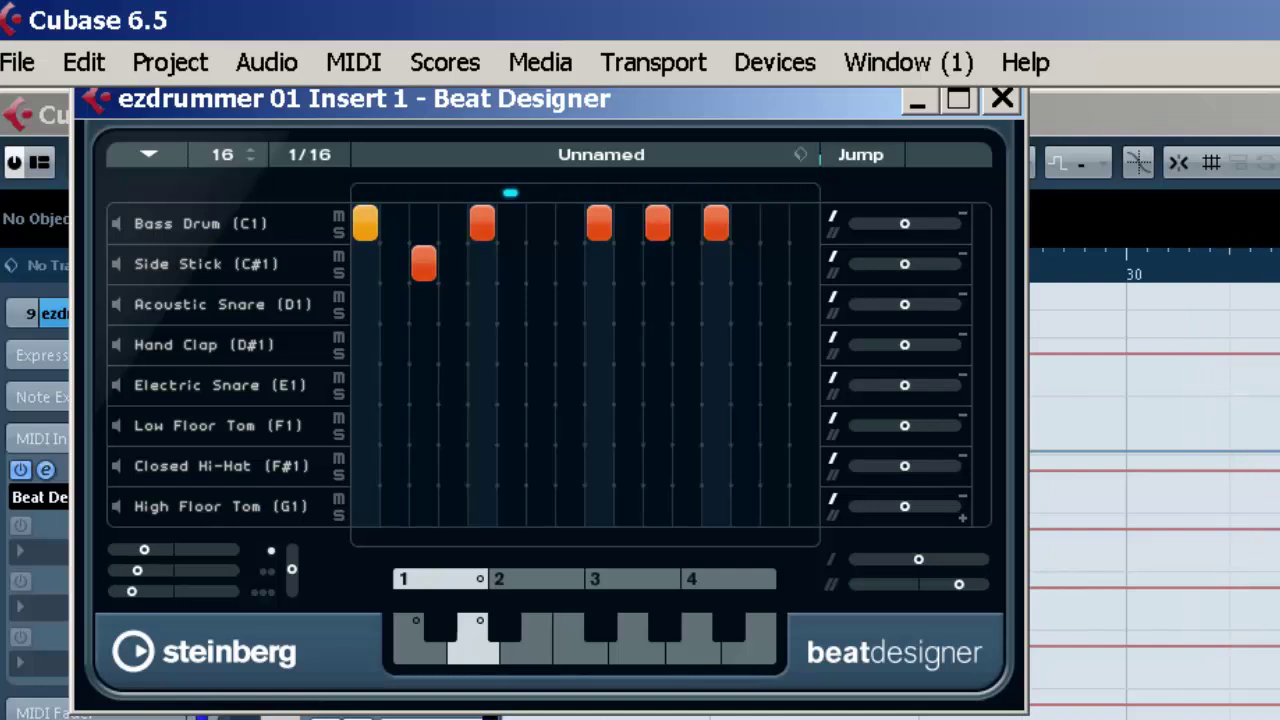
- Place Closed Hi-Hat hits on steps 1, 3, 5, 7, 9, 11, 13 and 15
{"action": "left_click", "coordinate": [365, 465]}
{"action": "left_click", "coordinate": [423, 465]}
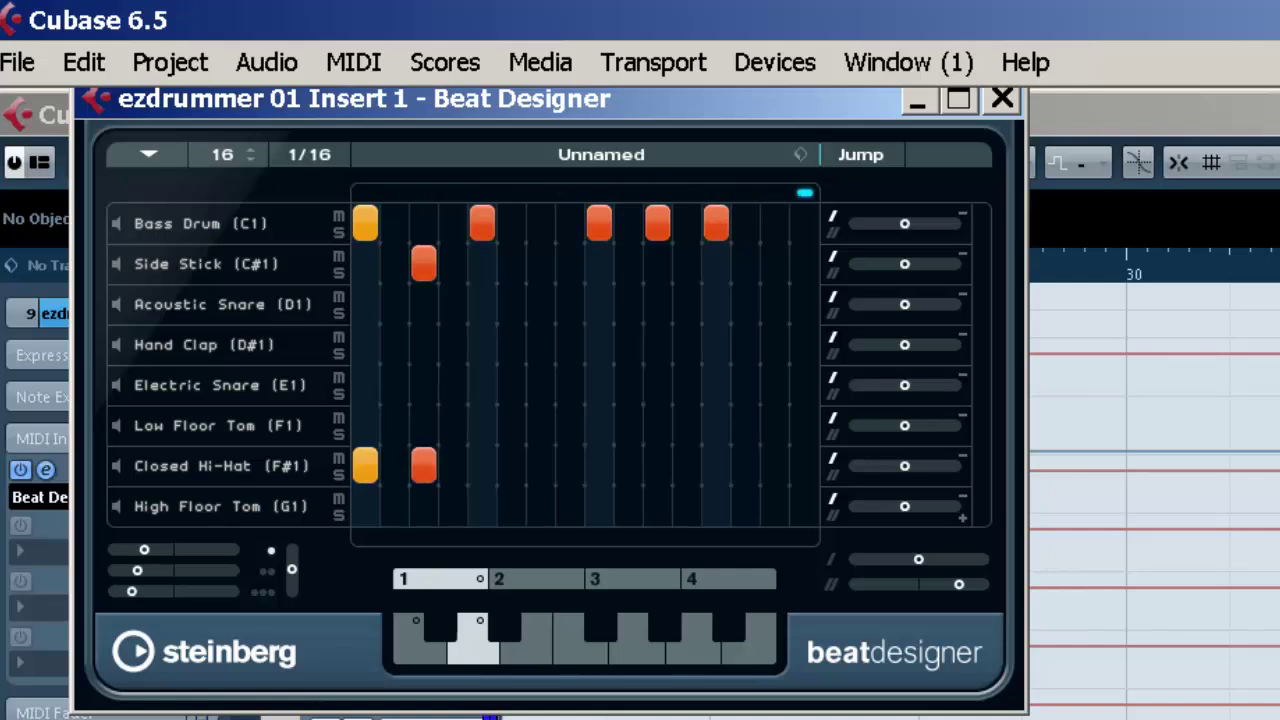
{"action": "left_click", "coordinate": [482, 465]}
{"action": "left_click", "coordinate": [540, 465]}
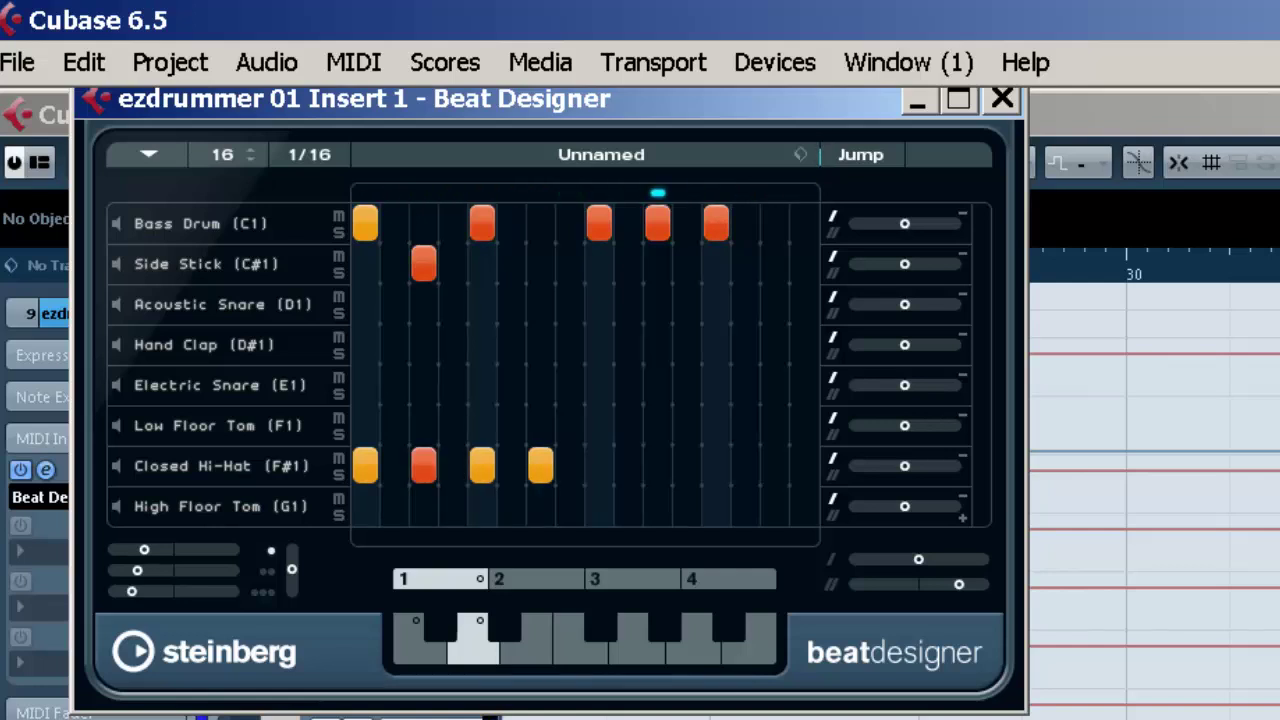
{"action": "left_click", "coordinate": [599, 465]}
{"action": "left_click", "coordinate": [657, 465]}
{"action": "left_click", "coordinate": [716, 465]}
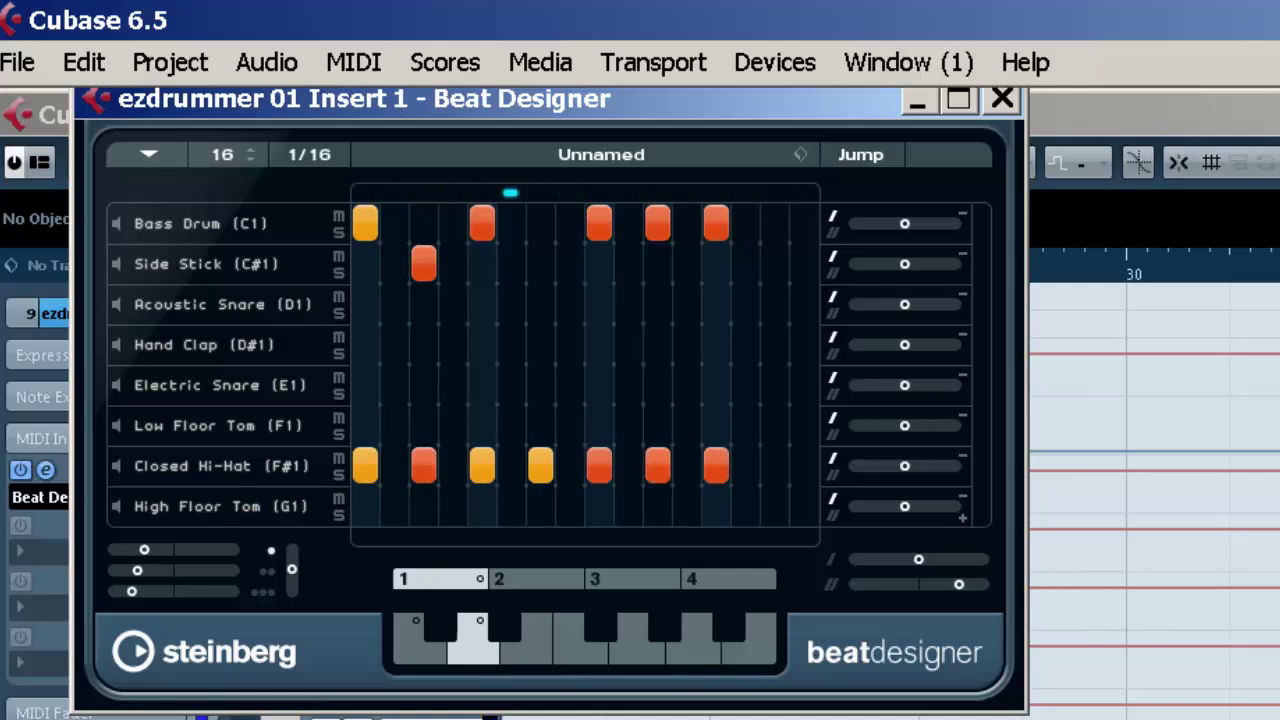
{"action": "left_click", "coordinate": [774, 465]}
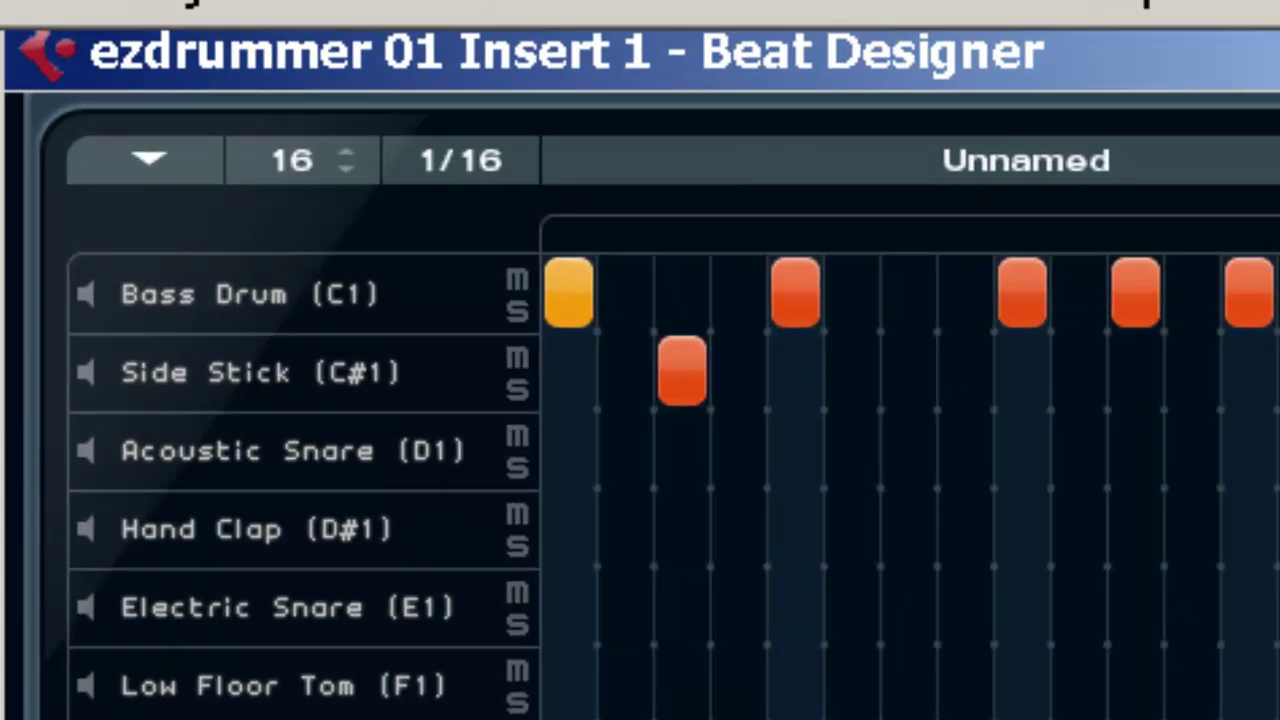
- Set the first Bass Drum hit's velocity to 100 and re-add the step 3 Side Stick at velocity 120
{"action": "mouse_move", "coordinate": [569, 300]}
{"action": "left_mouse_down"}
{"action": "mouse_move", "coordinate": [569, 280]}
{"action": "mouse_move", "coordinate": [569, 349]}
{"action": "mouse_move", "coordinate": [569, 280]}
{"action": "mouse_move", "coordinate": [569, 300]}
{"action": "left_mouse_up"}
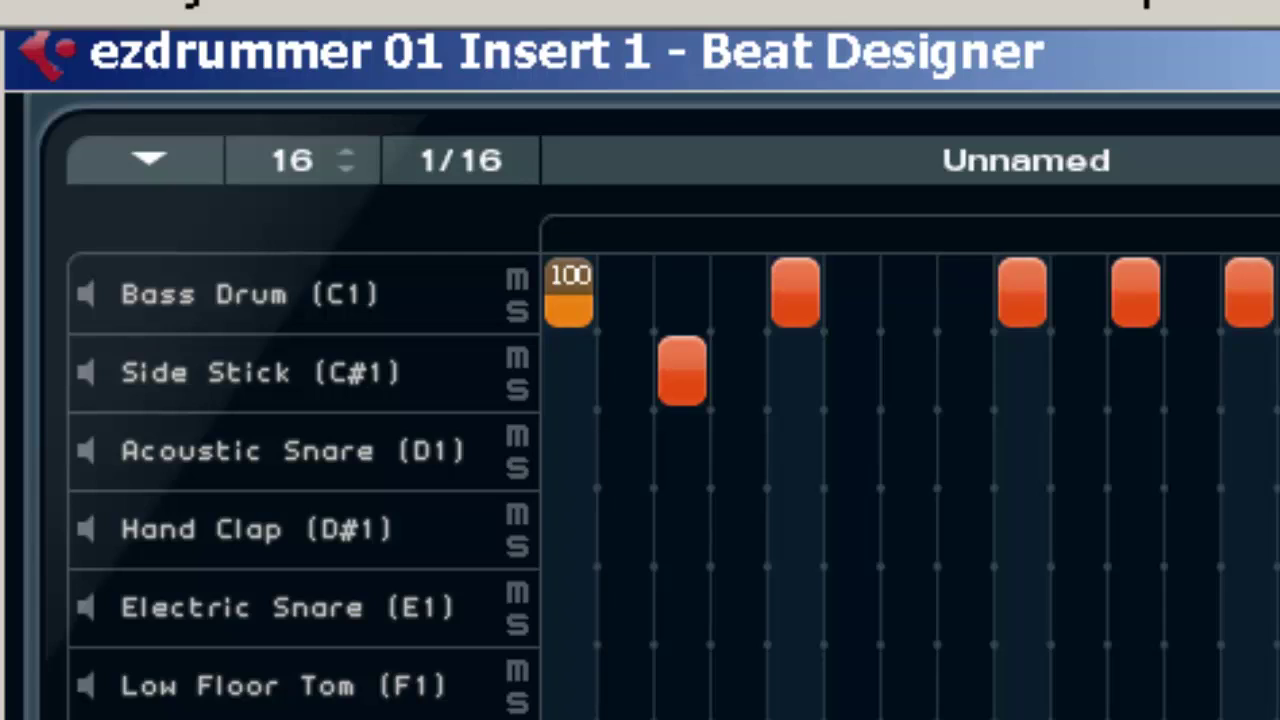
{"action": "left_click_drag", "start_coordinate": [569, 300], "coordinate": [569, 300]}
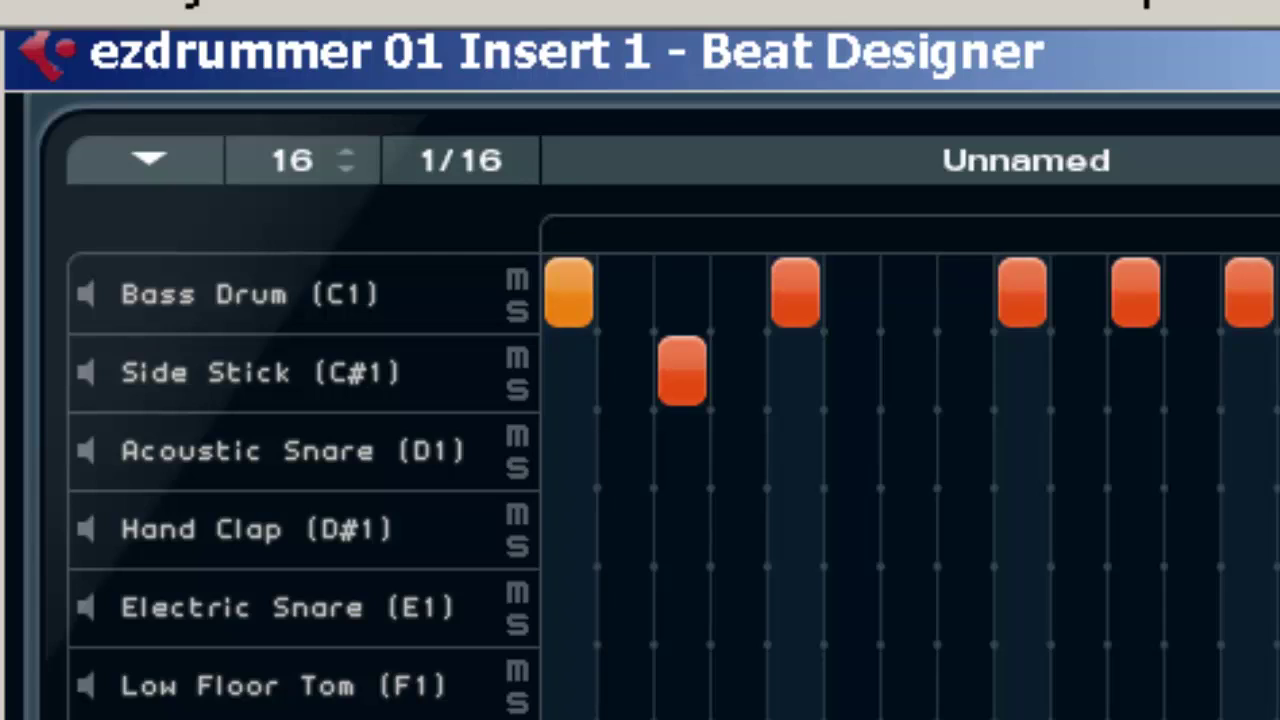
{"action": "left_click", "coordinate": [682, 371]}
{"action": "left_click_drag", "start_coordinate": [682, 371], "coordinate": [682, 355]}
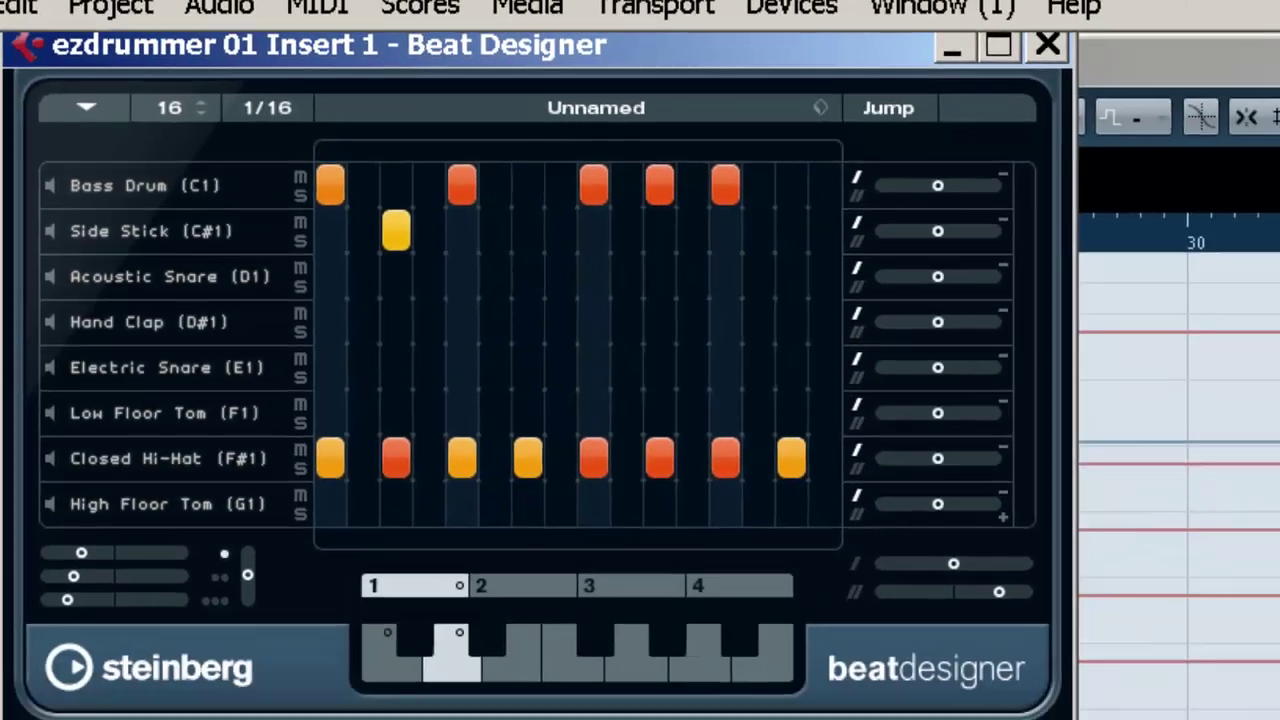
- With the pattern playing, lower step 9 Bass Drum to velocity 100 and set the first hi-hat to 120
{"action": "key", "text": "space"}
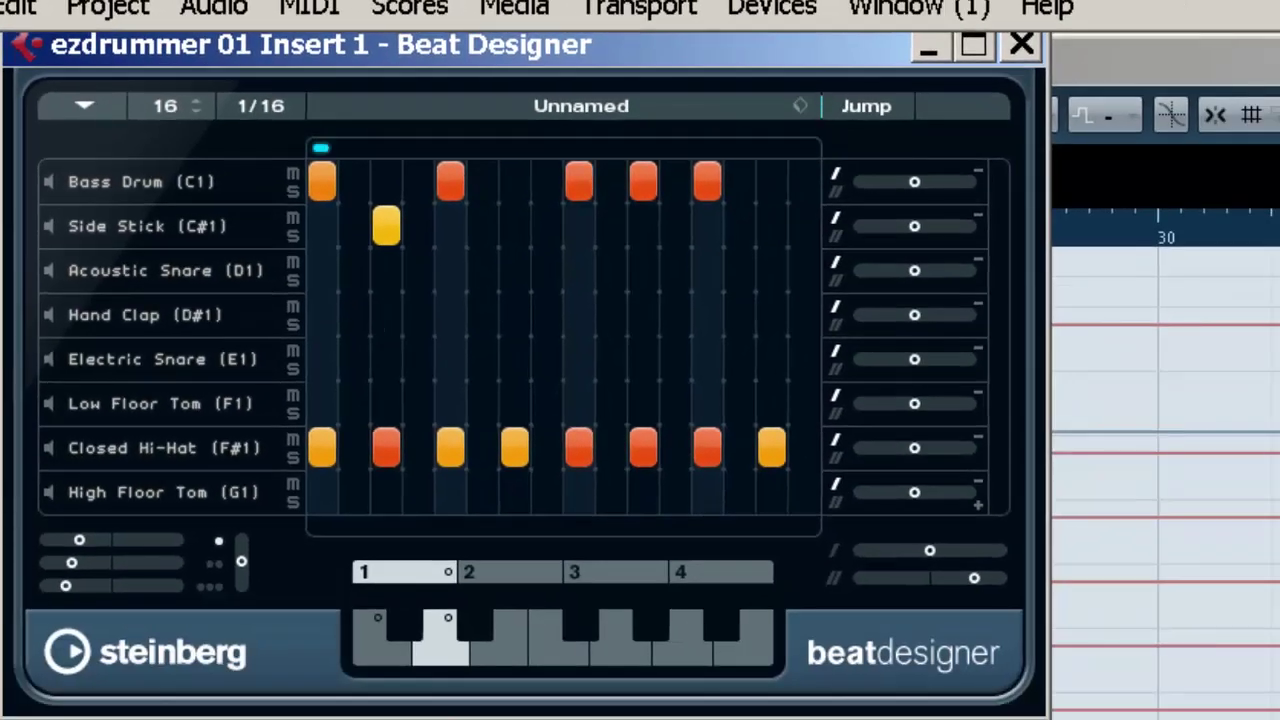
{"action": "left_click_drag", "start_coordinate": [579, 181], "coordinate": [579, 189]}
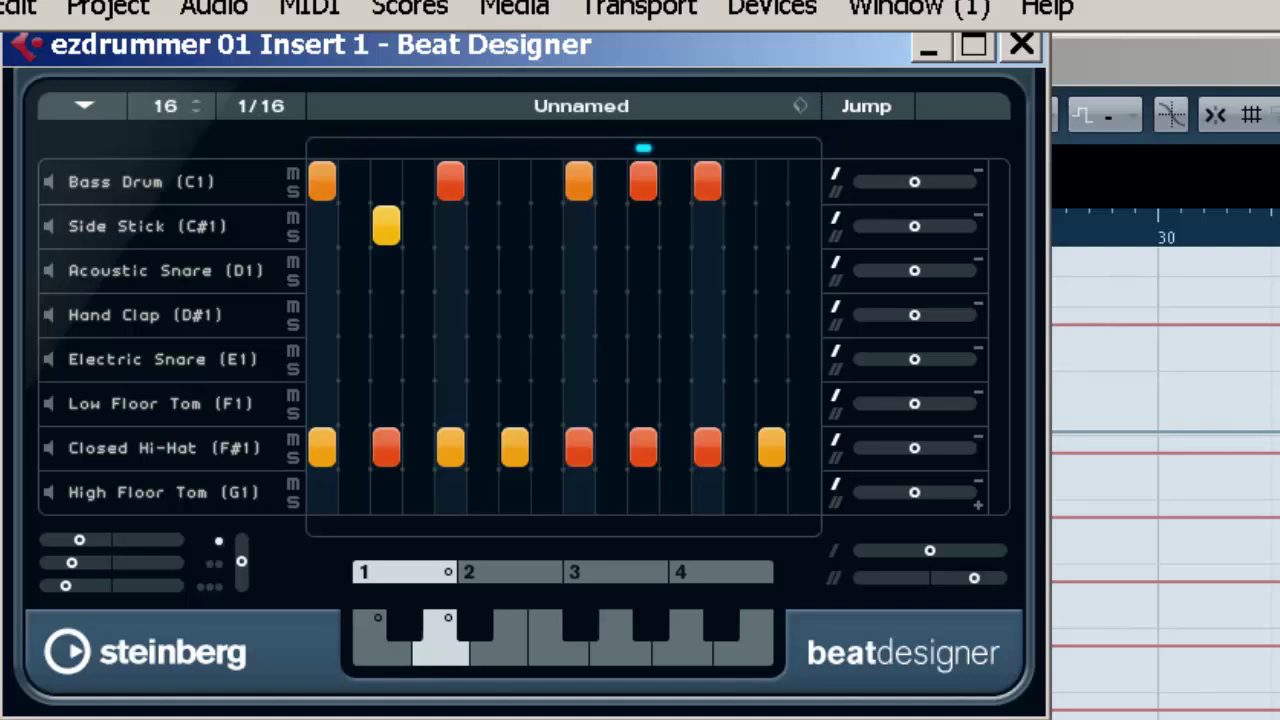
{"action": "left_click_drag", "start_coordinate": [322, 448], "coordinate": [322, 448]}
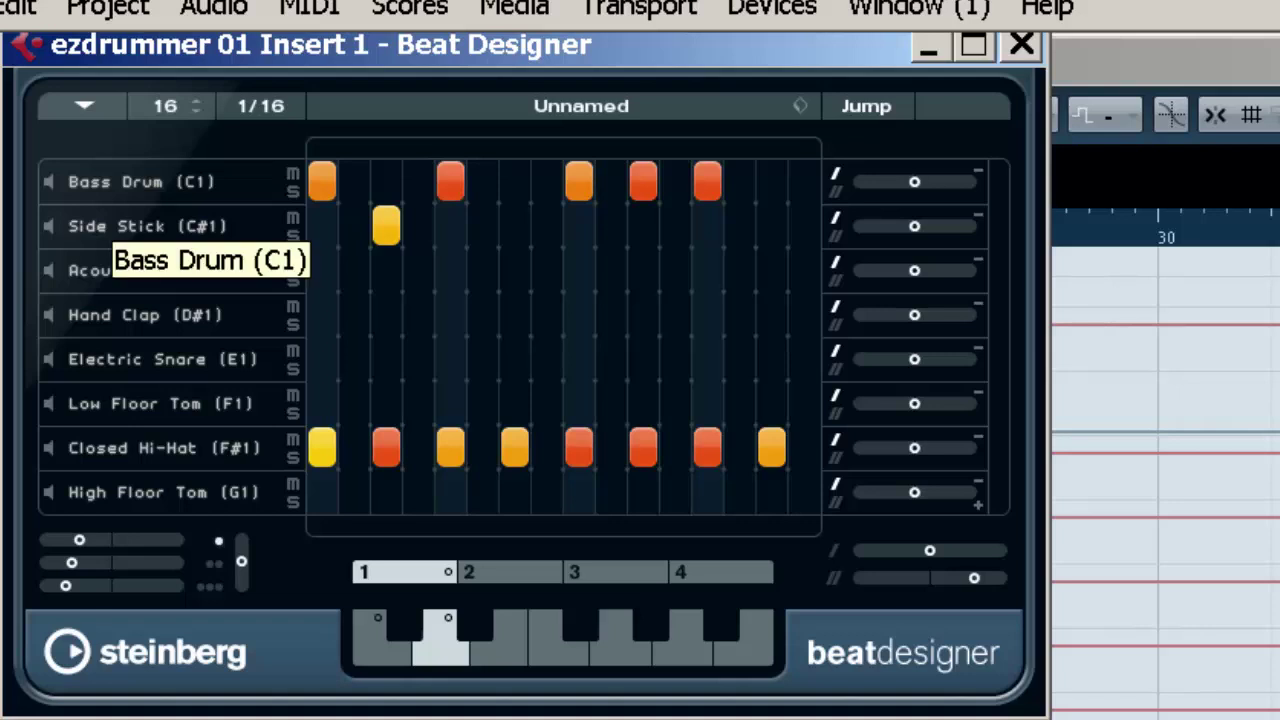
{"action": "left_click", "coordinate": [140, 181]}
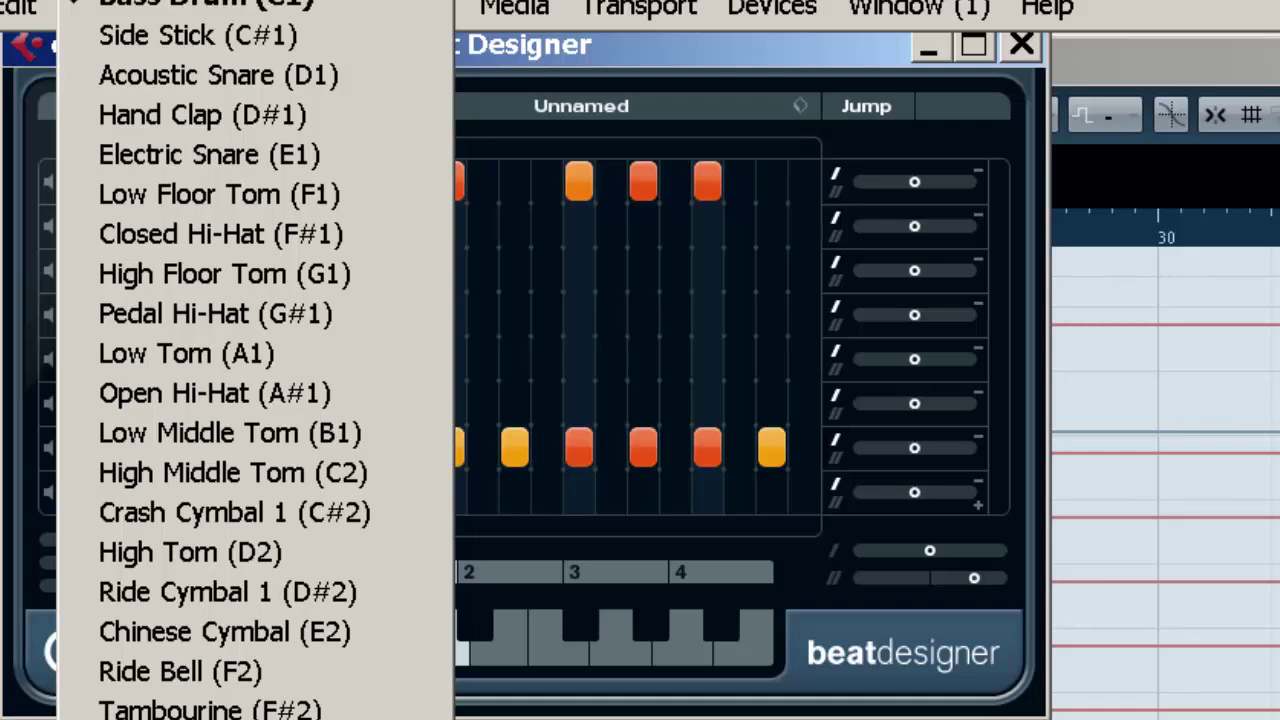
{"action": "key", "text": "Escape"}
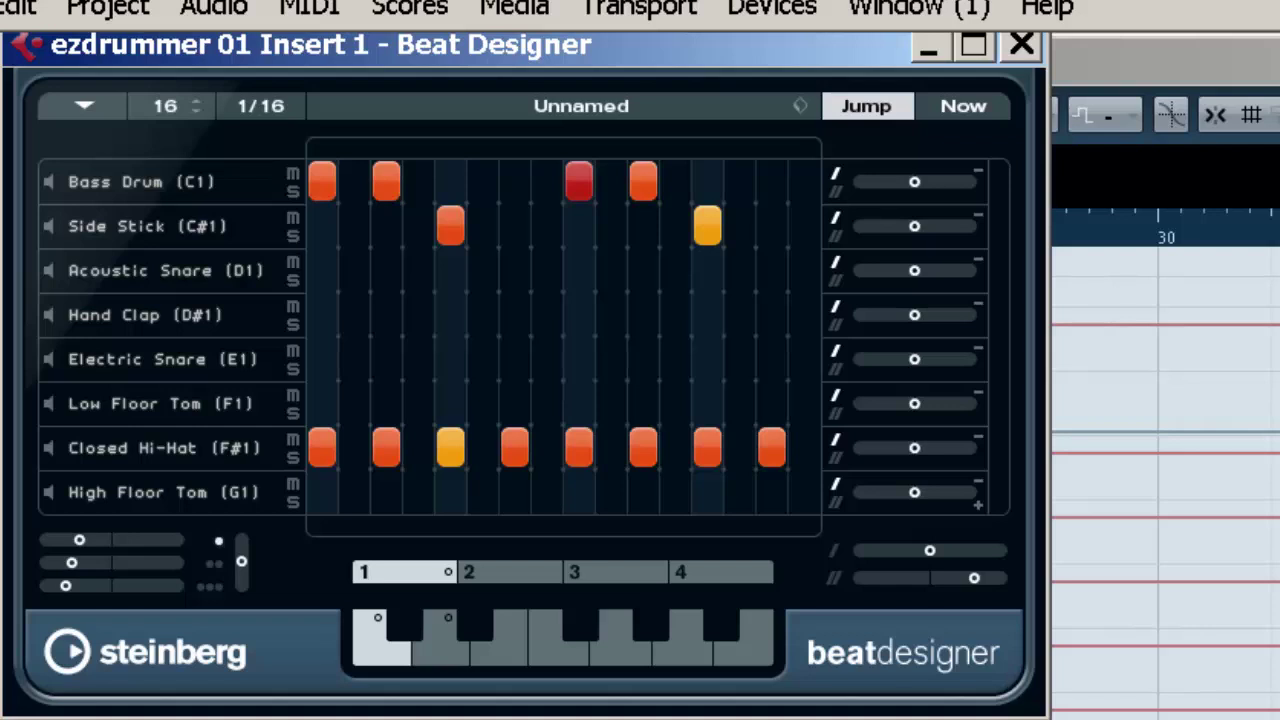
- Select an empty third pattern from Beat Designer's pattern keyboard, keeping pattern 1 stored
{"action": "left_click", "coordinate": [440, 640]}
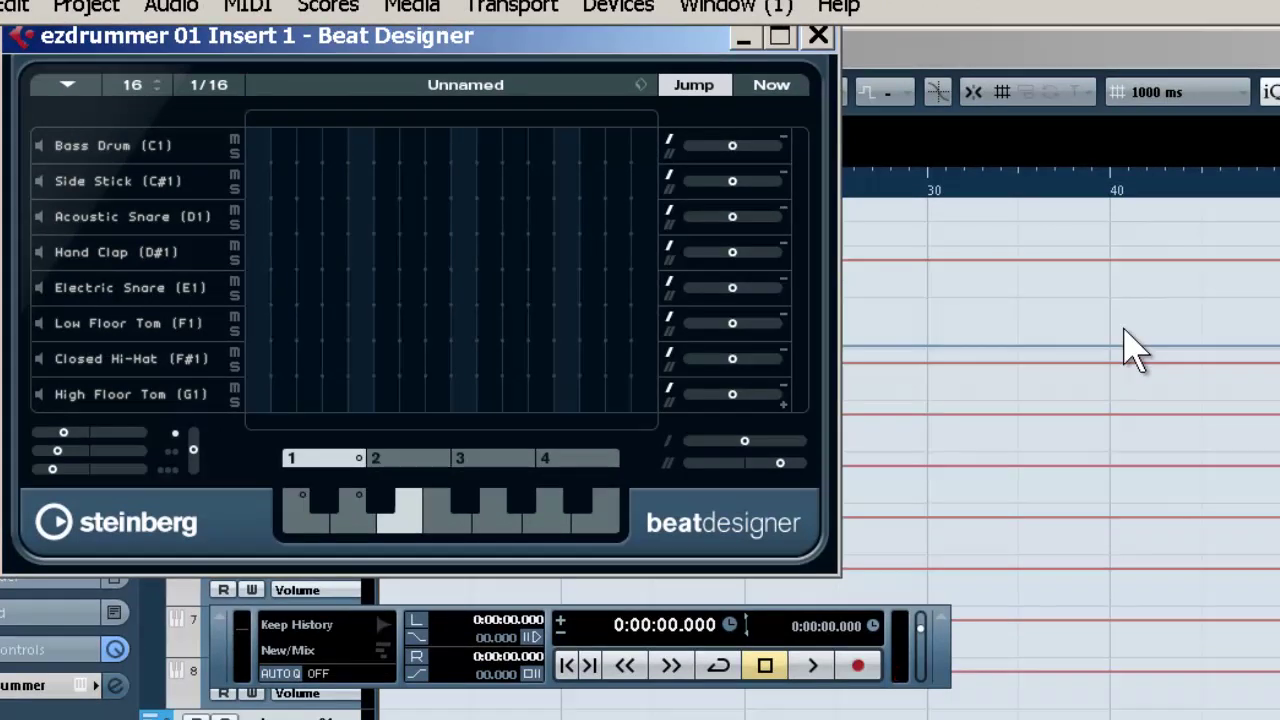
- Play the project through the Bass Drum 1, 3, 9, 11 and Side Stick 5, 13 groove
{"action": "key", "text": "space"}
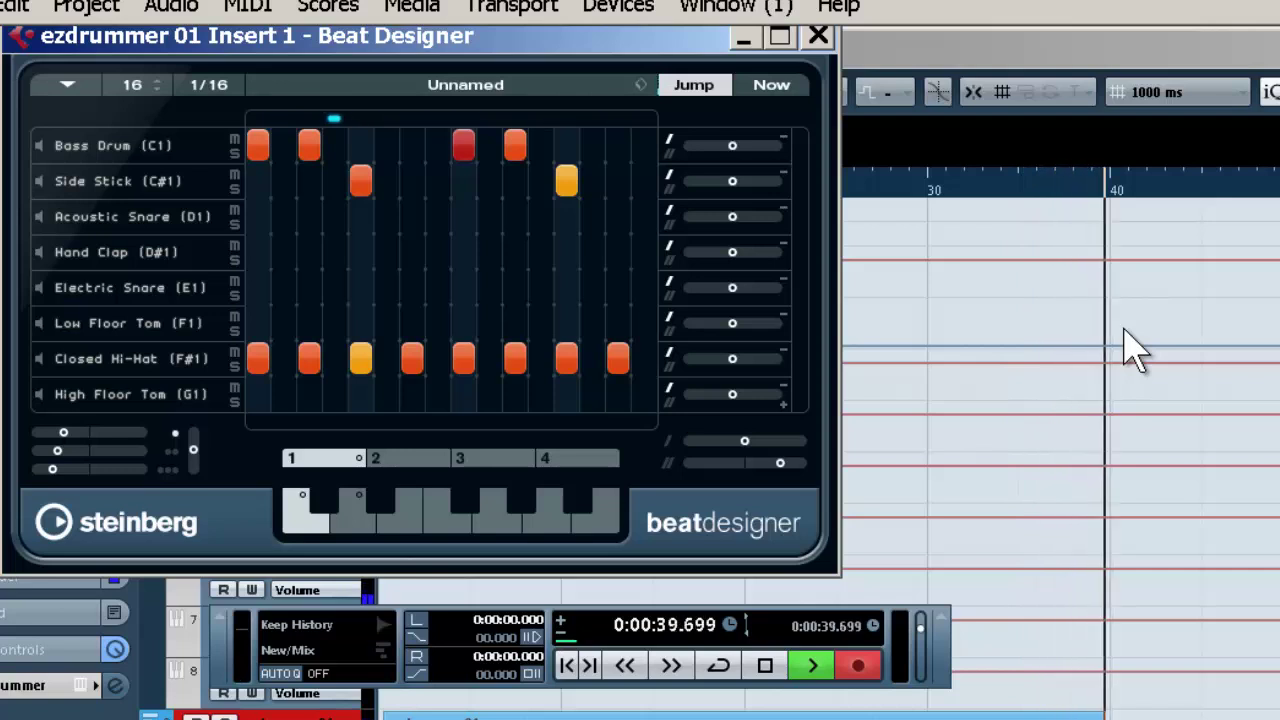
- Stop playback, return to zero, and play the project again from the beginning
{"action": "key", "text": "space"}
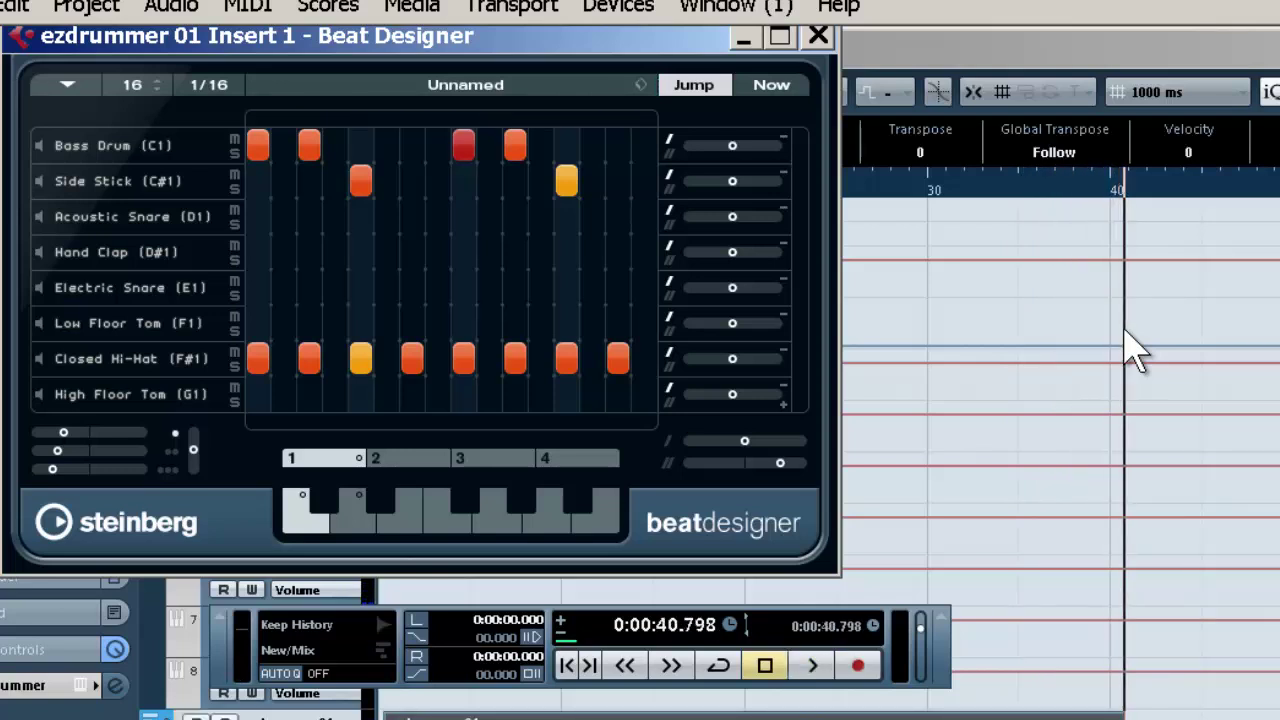
{"action": "key", "text": "Home"}
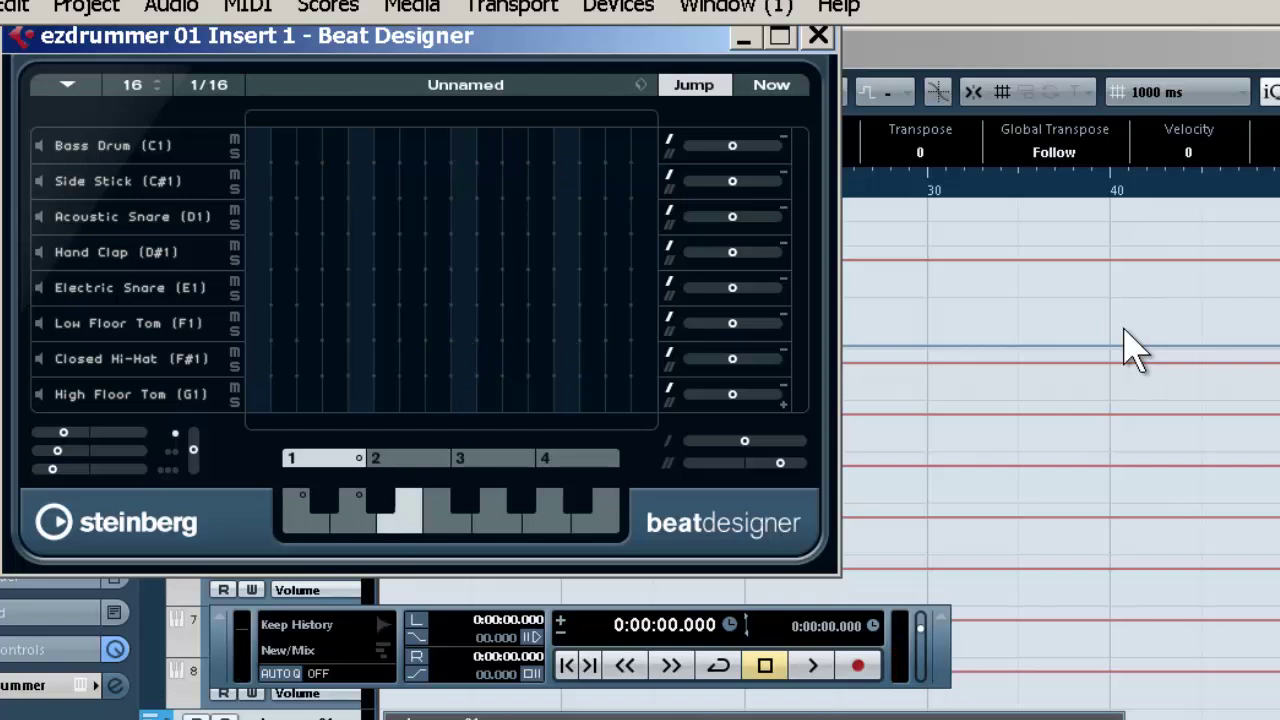
{"action": "key", "text": "space"}
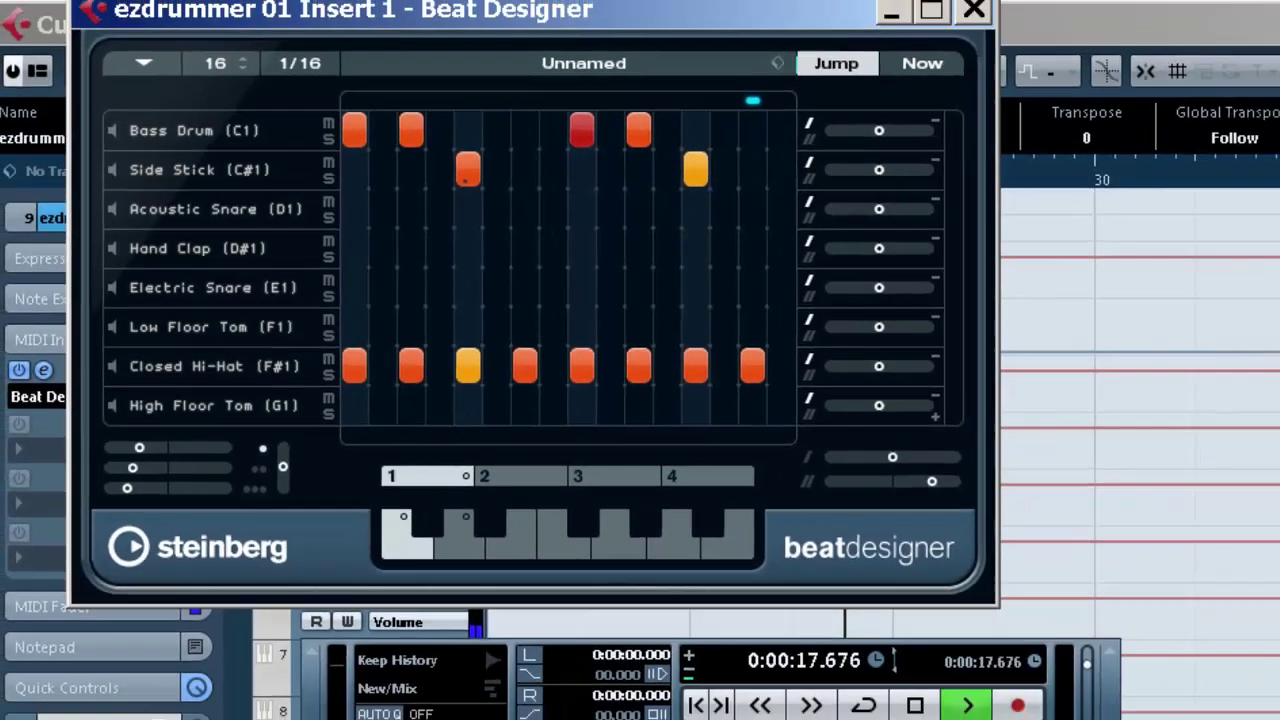
- Stop playback, show the Mixer's EZ1–EZ8 channels, and open EZdrummer's Cocktail EZX kit window
{"action": "key", "text": "space"}
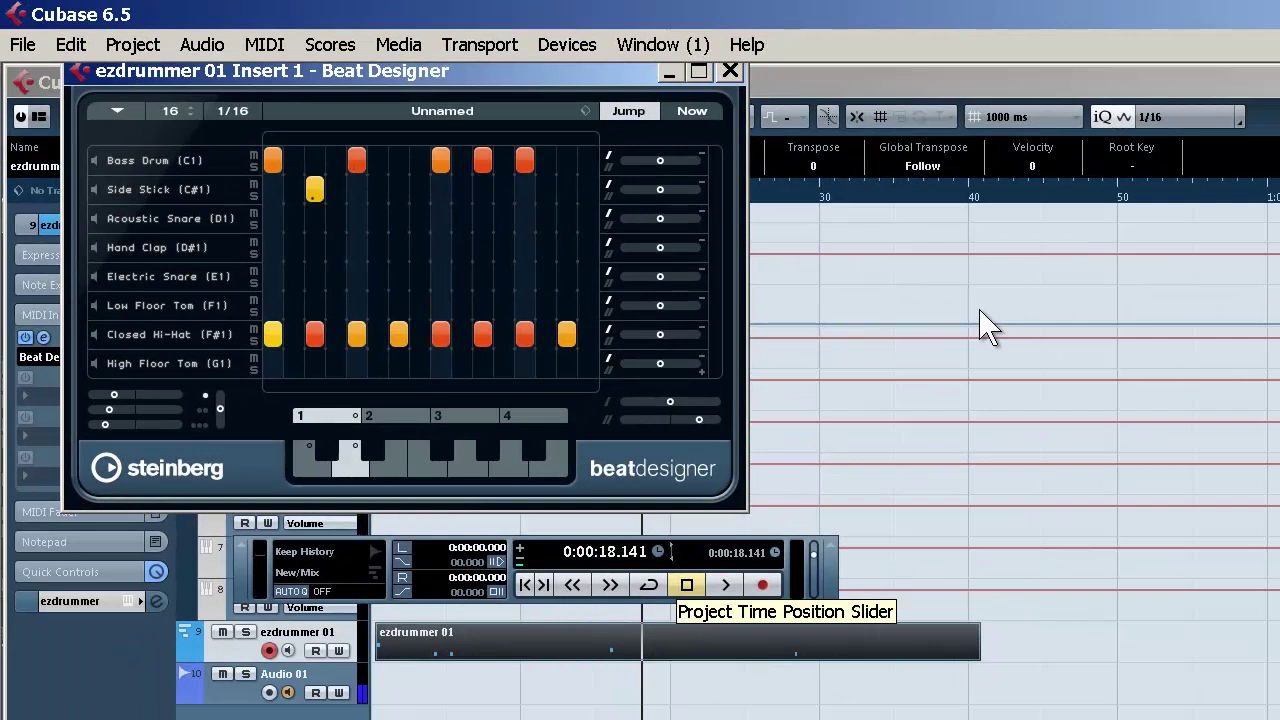
{"action": "key", "text": "F3"}
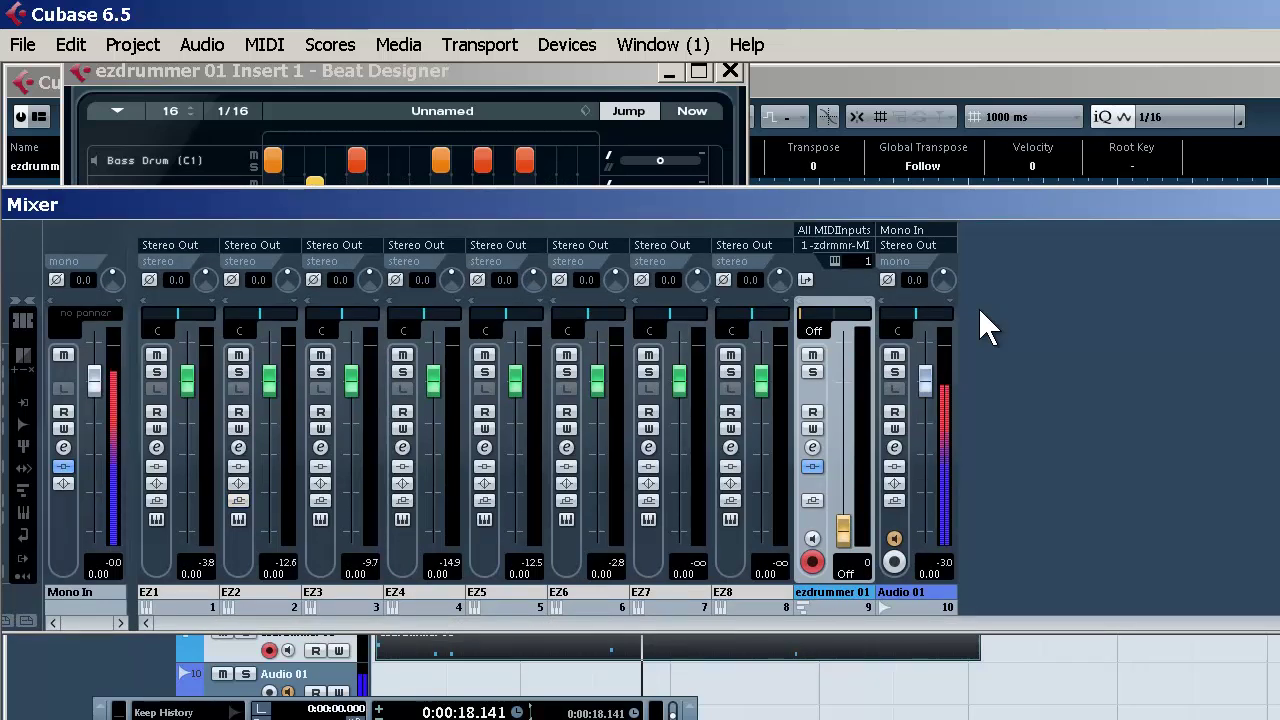
{"action": "left_click", "coordinate": [238, 519]}
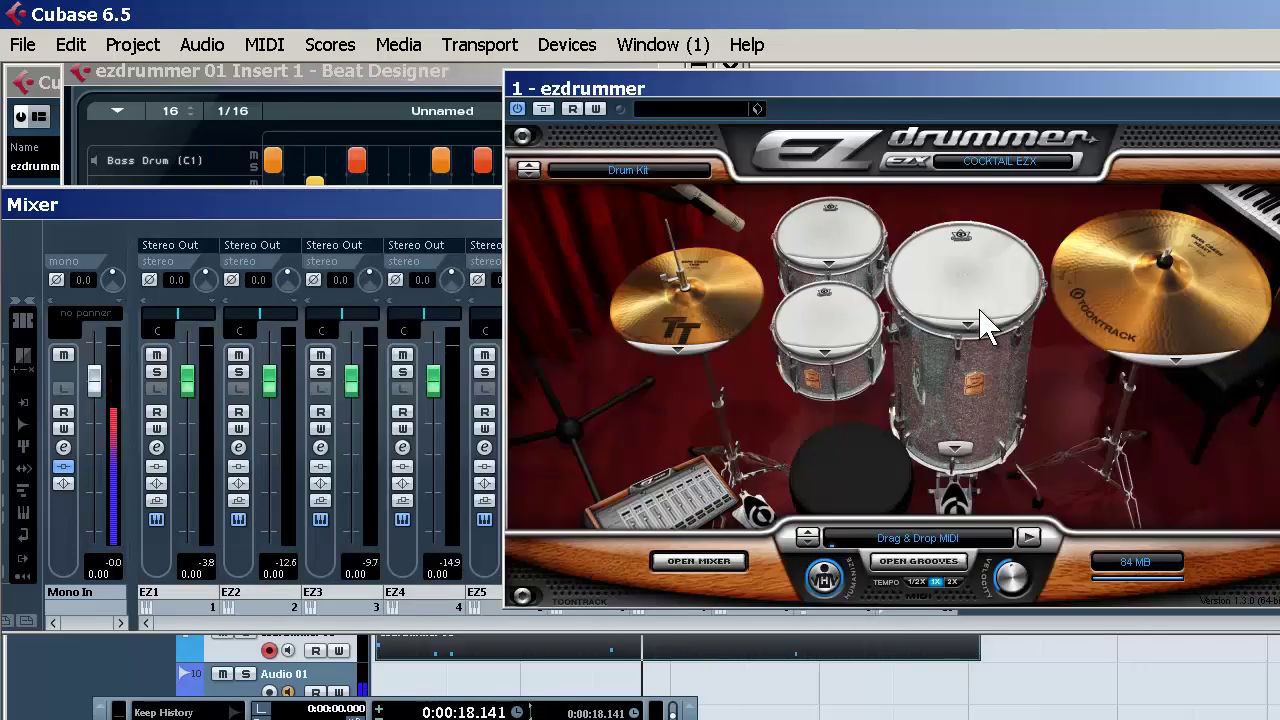
- Restart playback from the project start to hear the drums on mixer channels EZ1–EZ3
{"action": "key", "text": "Home"}
{"action": "key", "text": "space"}
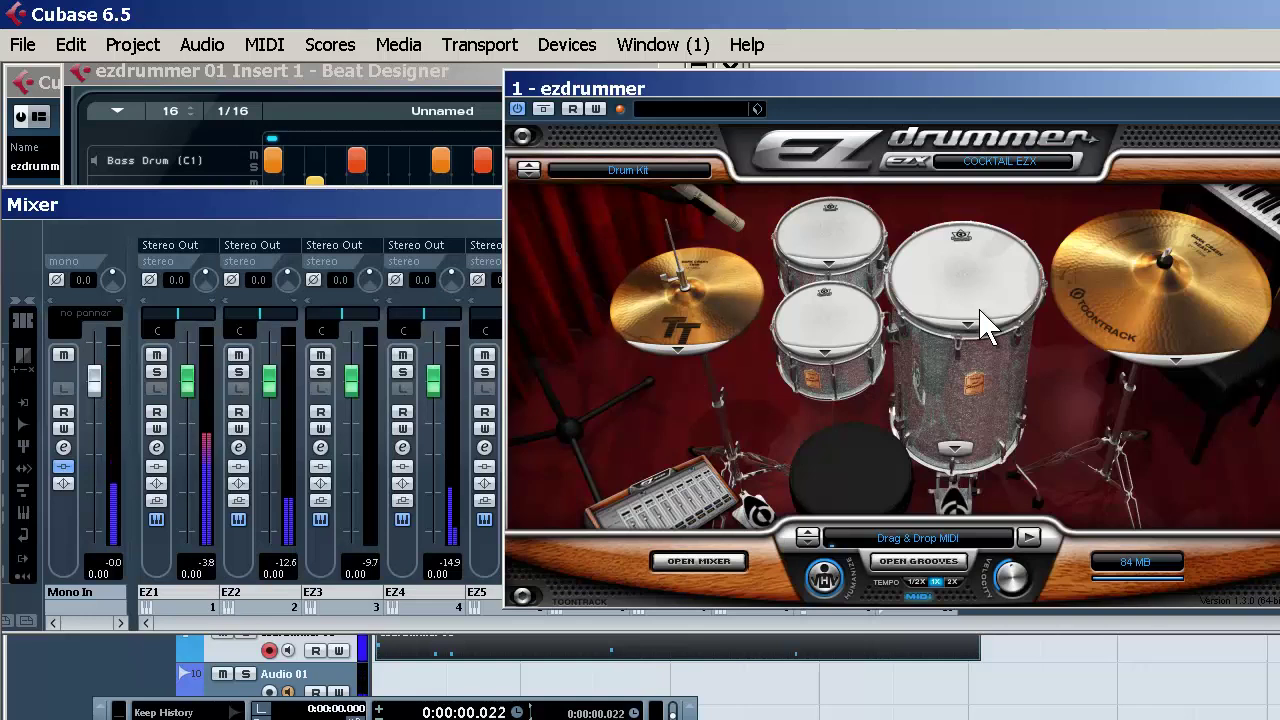